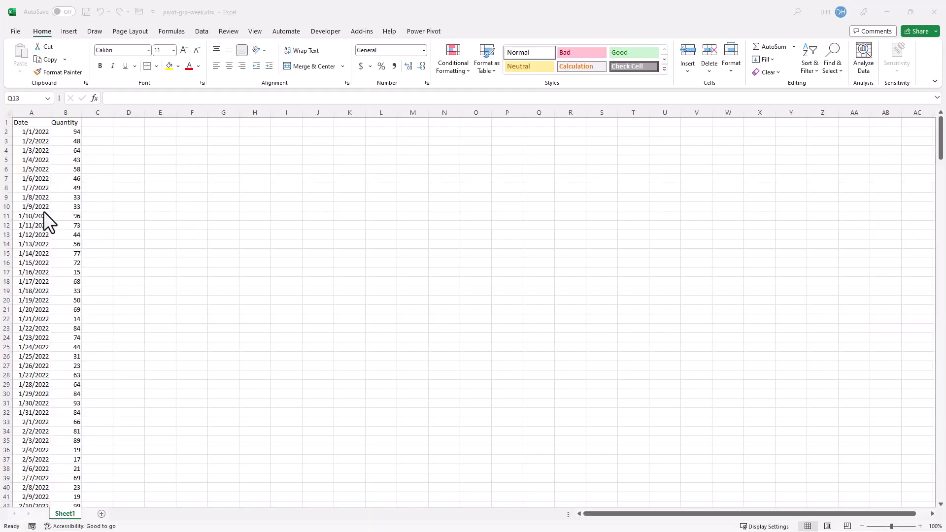
# Create a pivot table at E1 with Sum of Quantity in Values and Date in Rows
pyautogui.click(36, 217)
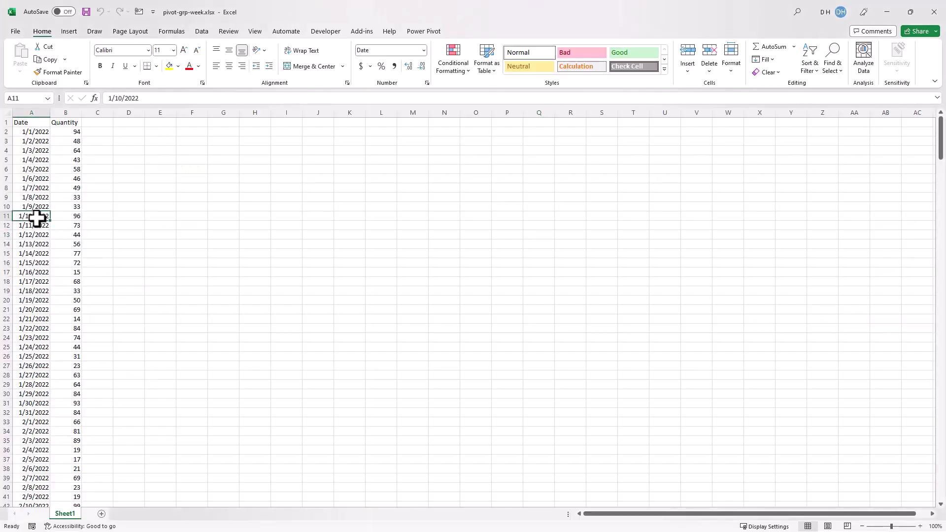
pyautogui.click(69, 31)
pyautogui.click(22, 47)
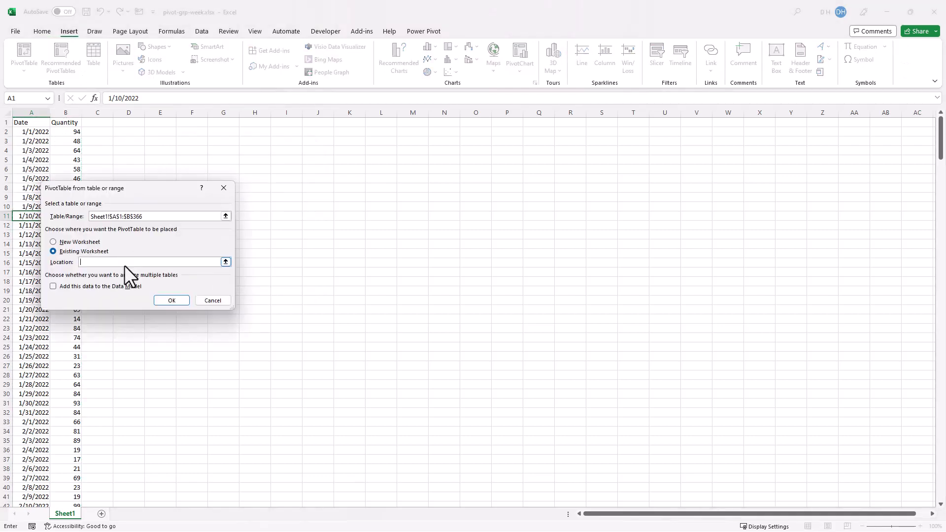
pyautogui.click(160, 123)
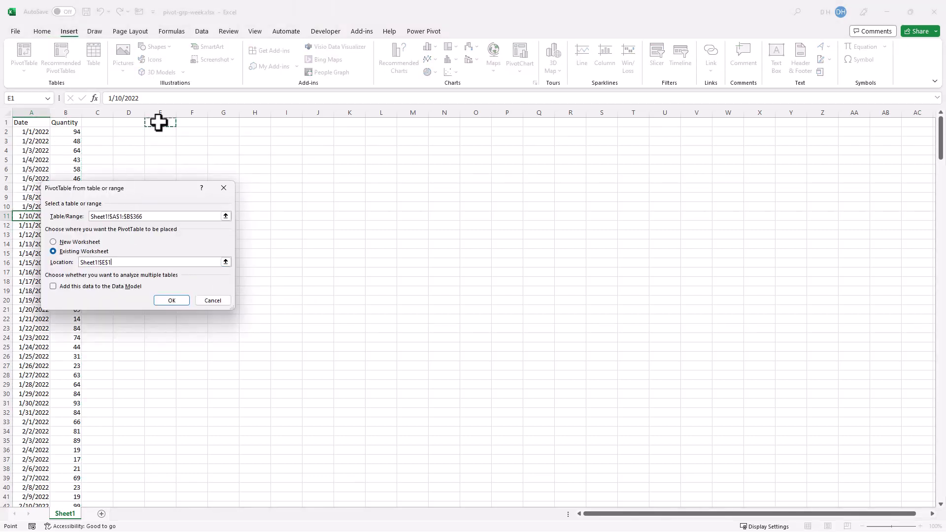
pyautogui.click(168, 300)
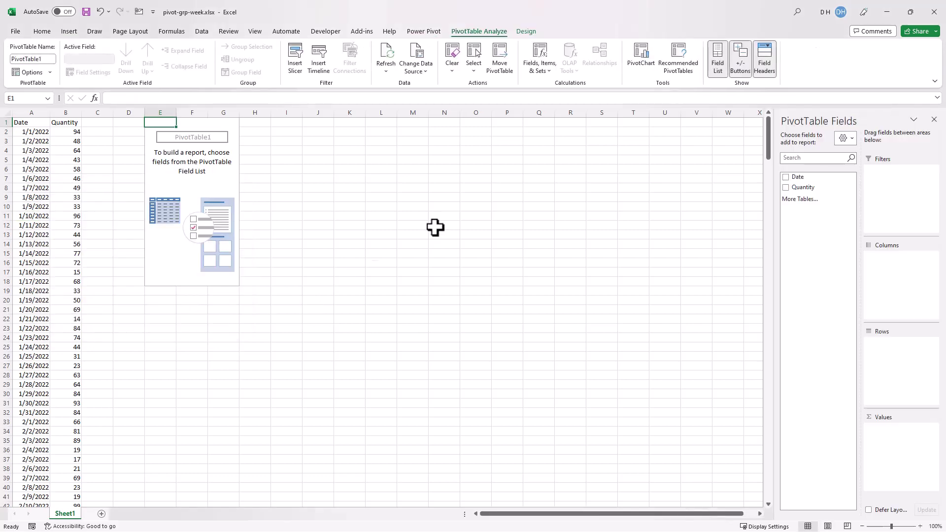
pyautogui.moveTo(805, 189); pyautogui.dragTo(890, 446)
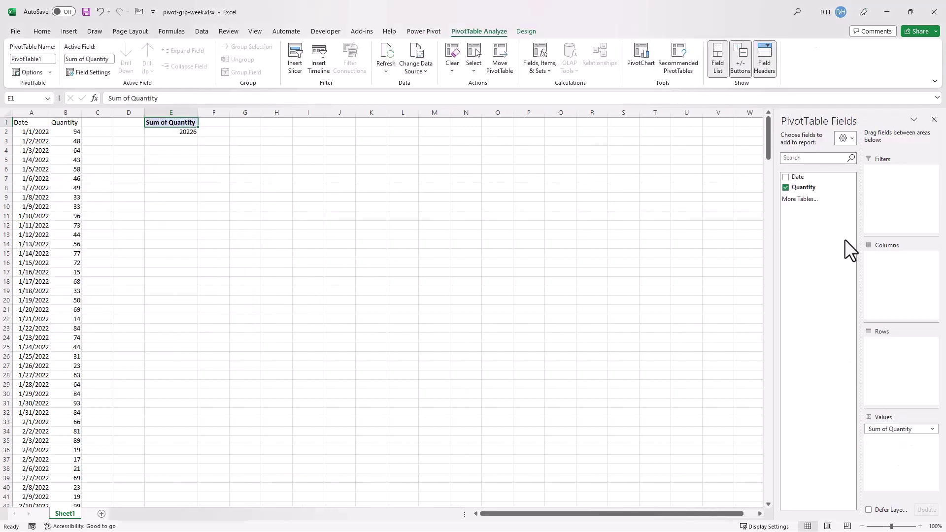
pyautogui.moveTo(803, 178); pyautogui.dragTo(860, 350)
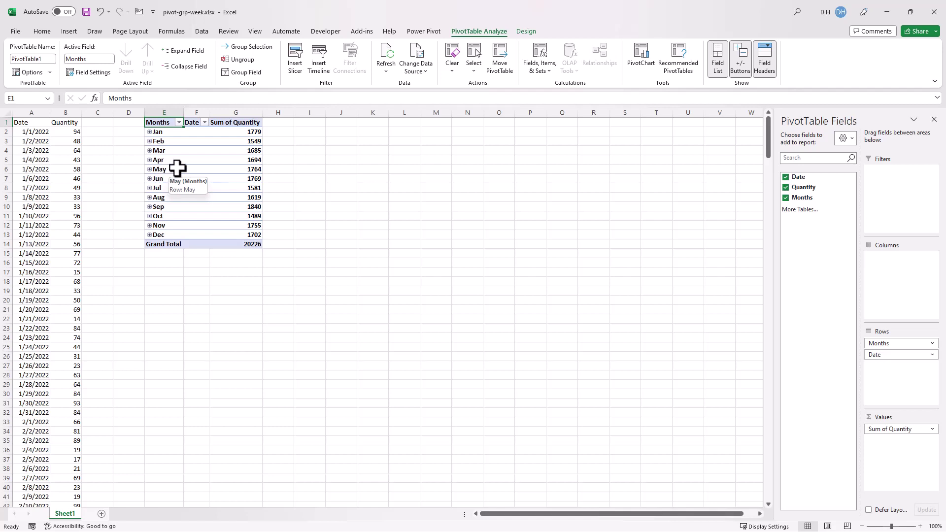
# Drop the Months grouping and group the pivot dates by Days only, 7 days per group
pyautogui.click(785, 197)
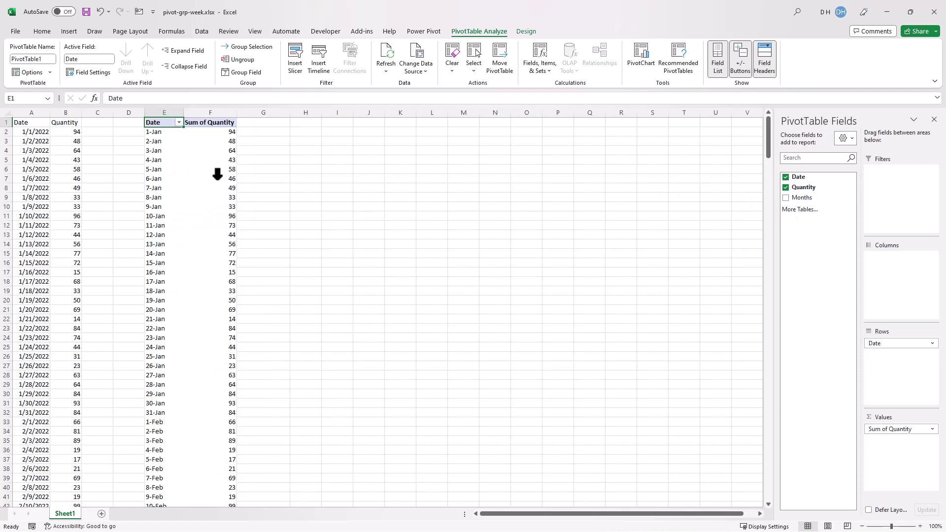
pyautogui.press('Down')
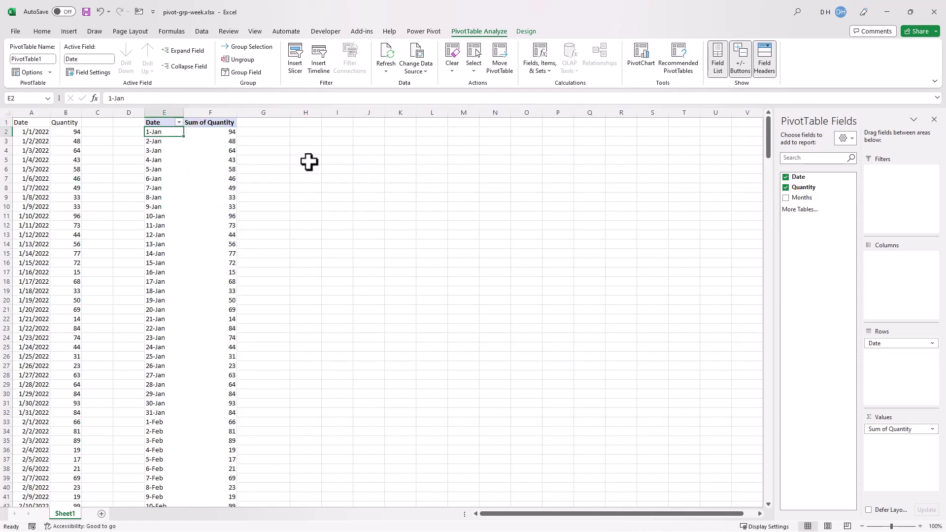
pyautogui.rightClick(161, 148)
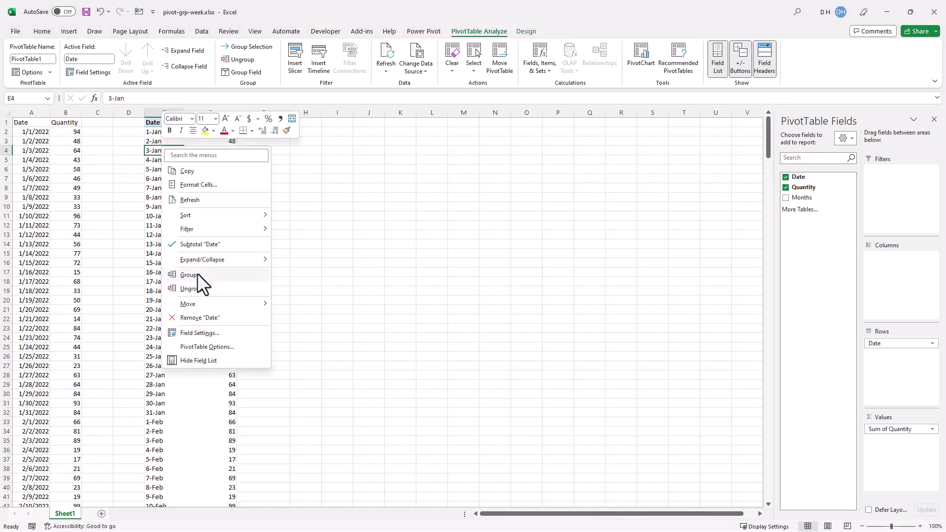
pyautogui.click(197, 275)
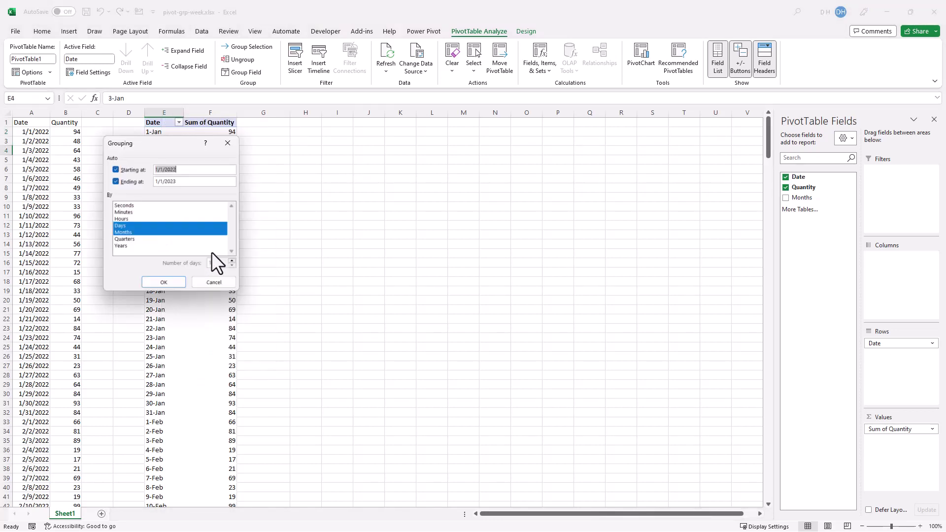
pyautogui.click(125, 225)
pyautogui.click(126, 225)
pyautogui.click(131, 231)
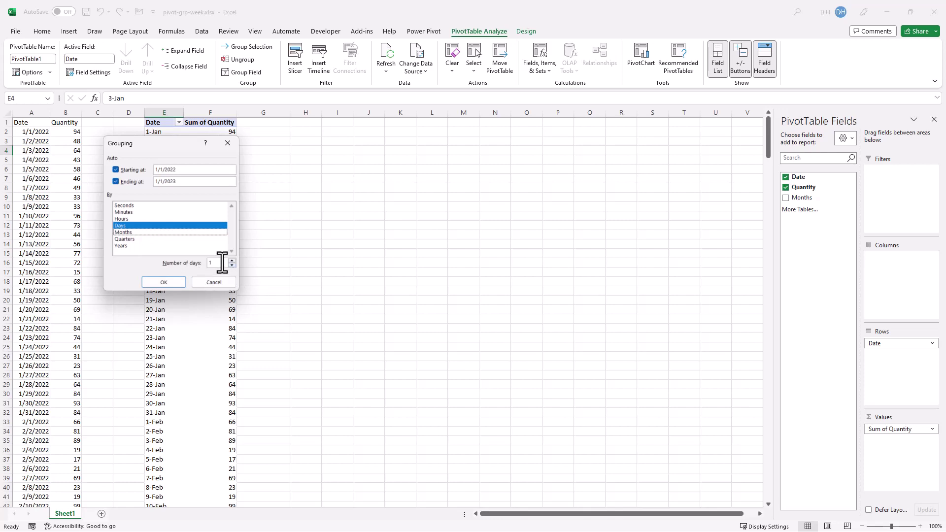
pyautogui.doubleClick(219, 263)
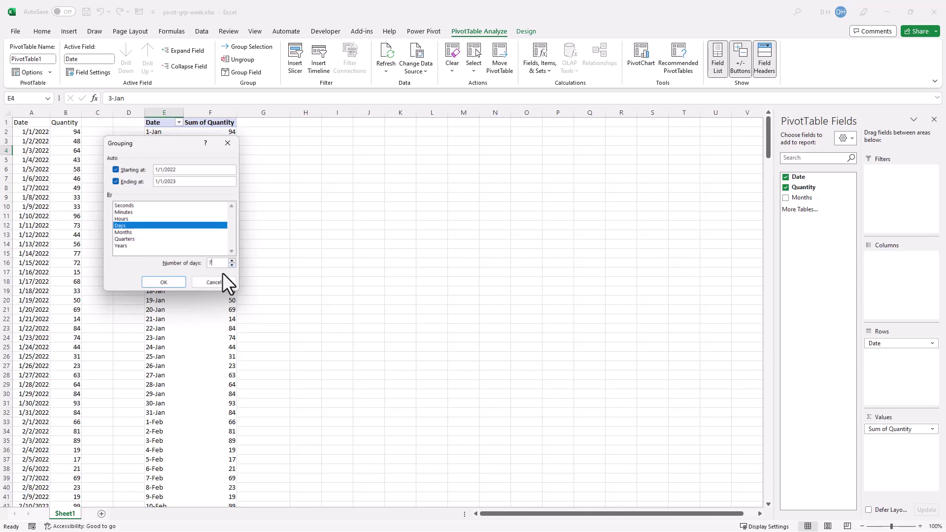
pyautogui.click(165, 282)
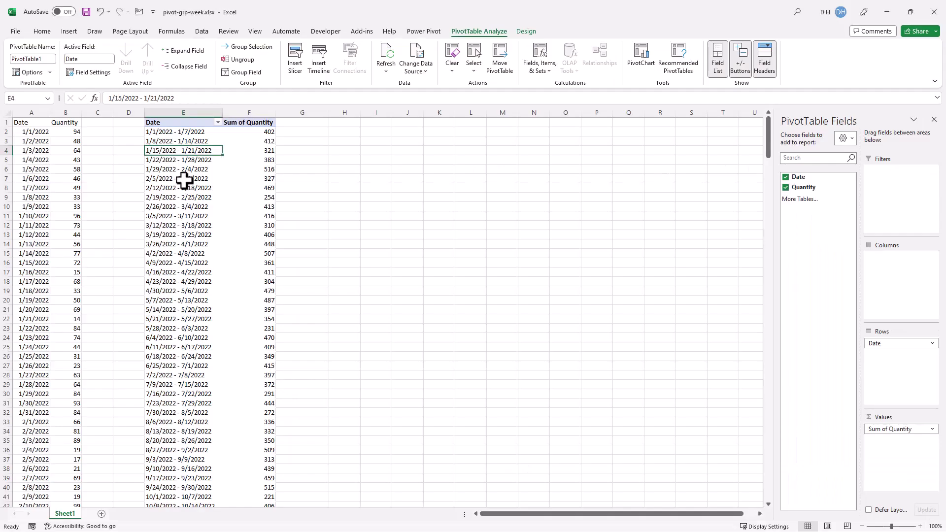
# Regroup the weekly ranges to start at 1/2/2022
pyautogui.click(186, 180)
pyautogui.rightClick(184, 180)
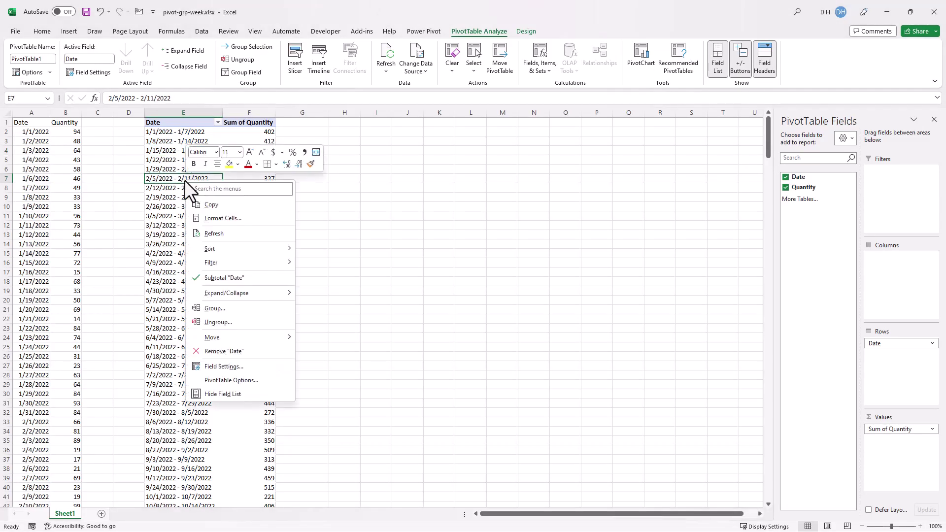
pyautogui.click(233, 305)
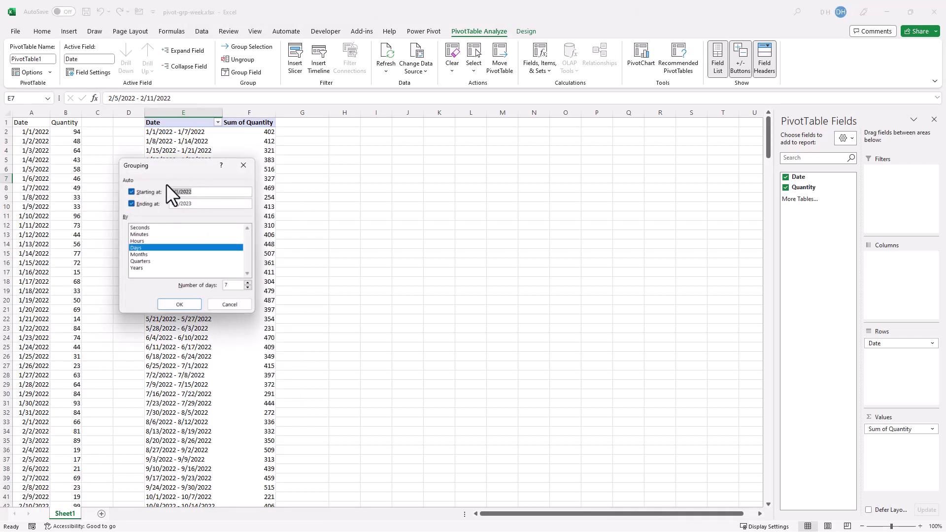
pyautogui.press('Delete')
pyautogui.write('1/2/2022')
pyautogui.click(179, 304)
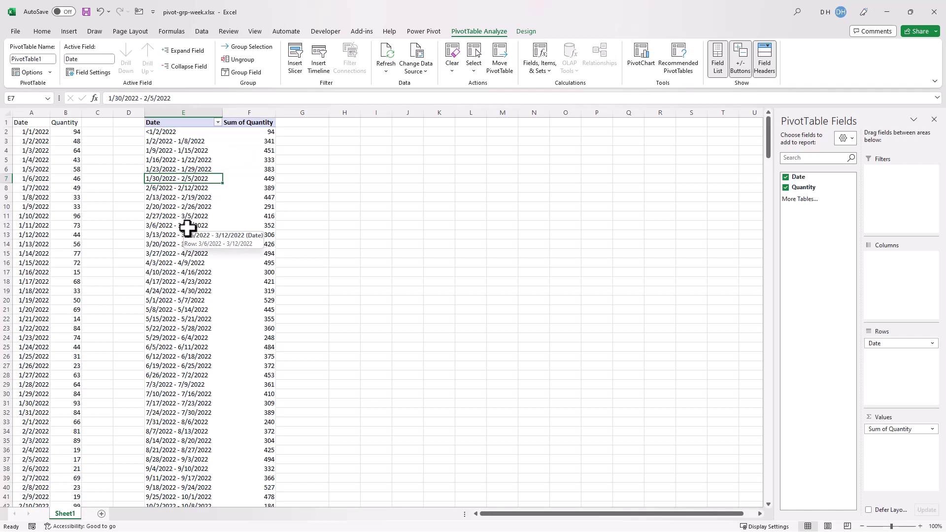
# Rename the pivot's Date row header to 'Week'
pyautogui.click(168, 125)
pyautogui.doubleClick(168, 124)
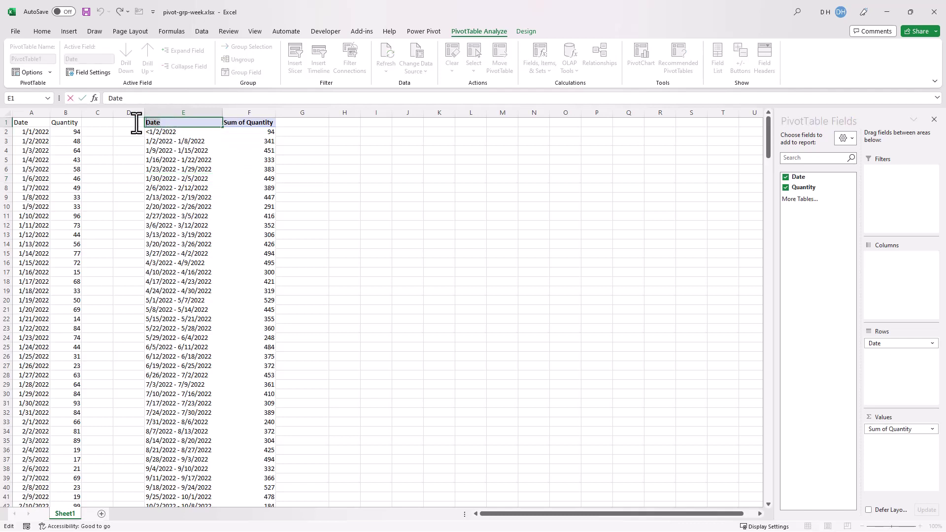
pyautogui.write('Week')
pyautogui.press('Return')
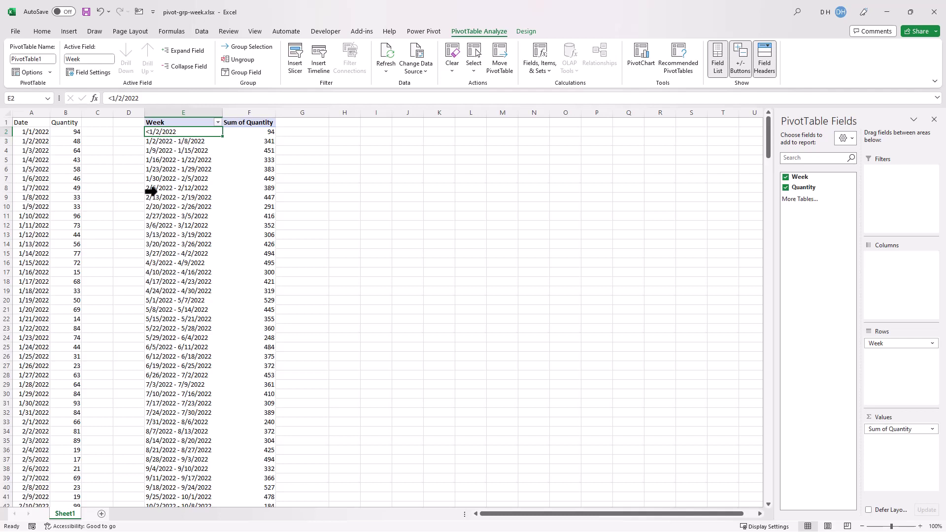
# Change the Week grouping's Number of days from 7 to 14
pyautogui.click(165, 159)
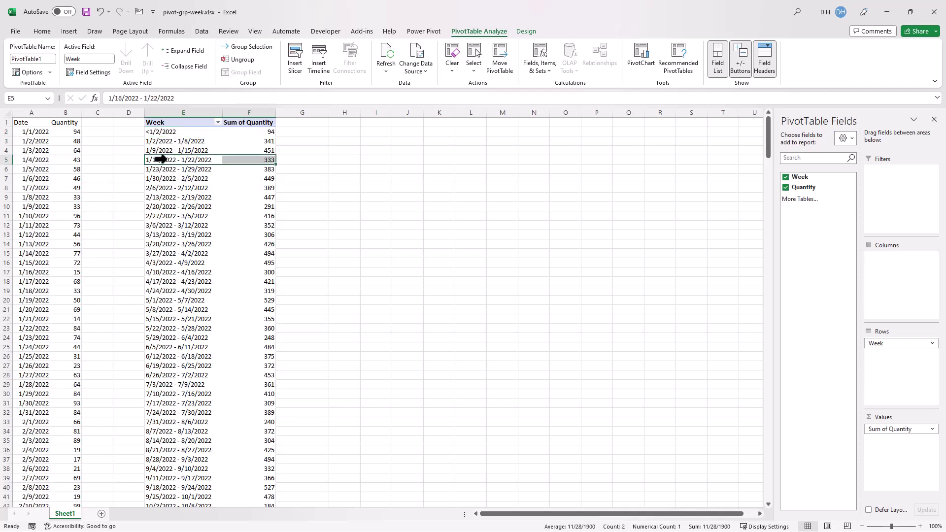
pyautogui.rightClick(167, 159)
pyautogui.click(206, 288)
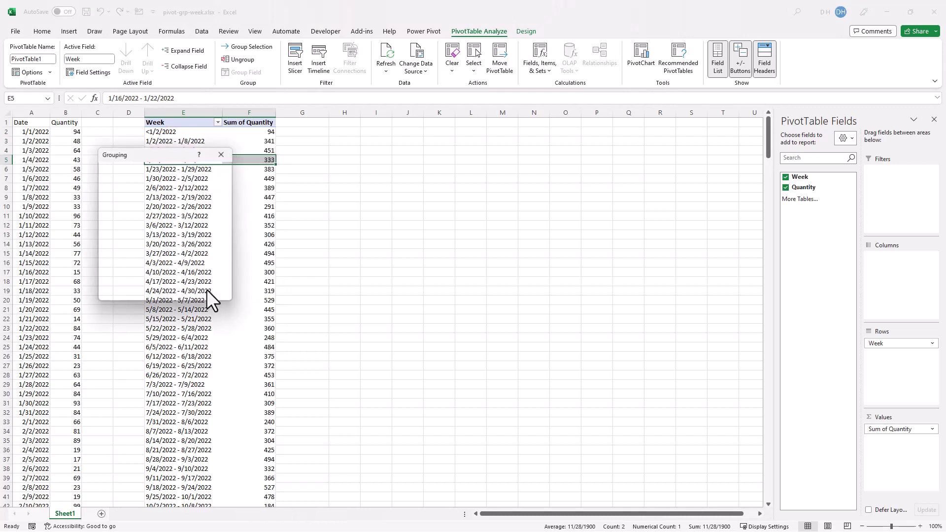
pyautogui.click(207, 274)
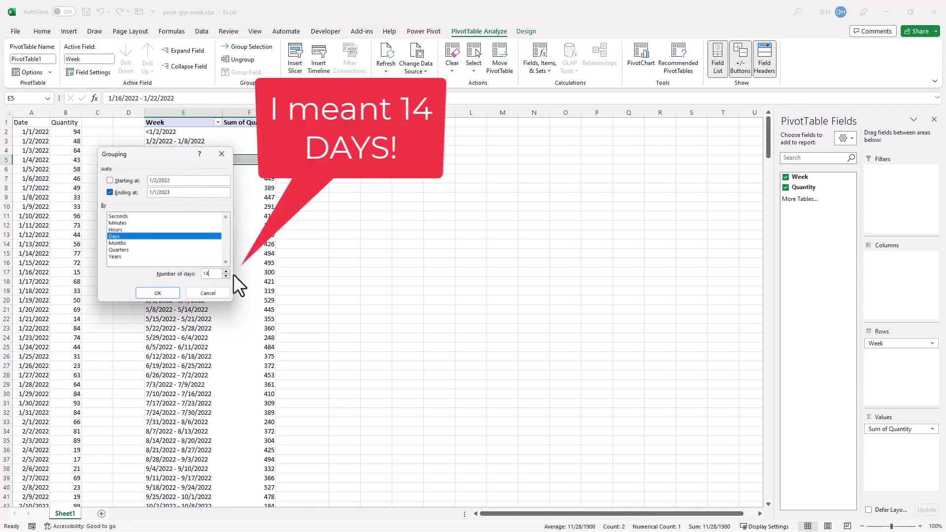
pyautogui.click(162, 292)
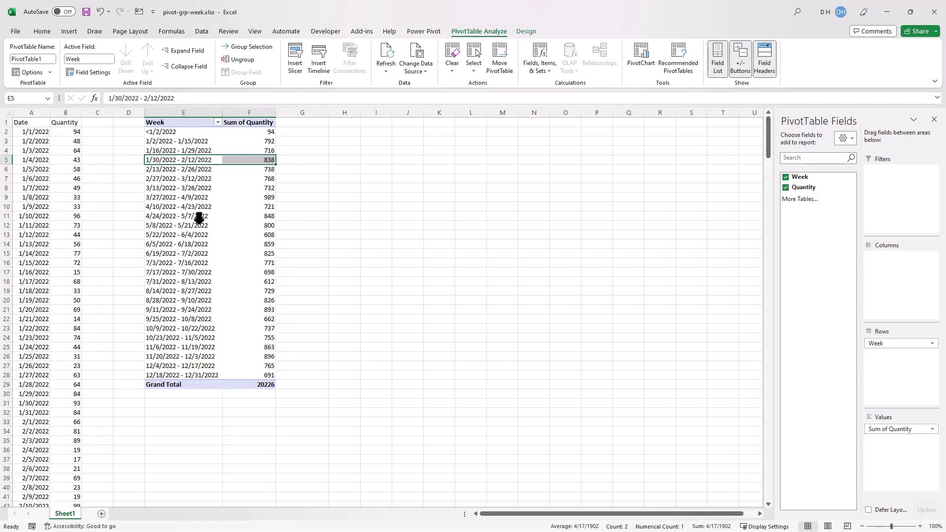
# In Excel Options > Data, check 'Disable automatic grouping of Date/Time columns in PivotTables'
pyautogui.click(18, 32)
pyautogui.click(34, 516)
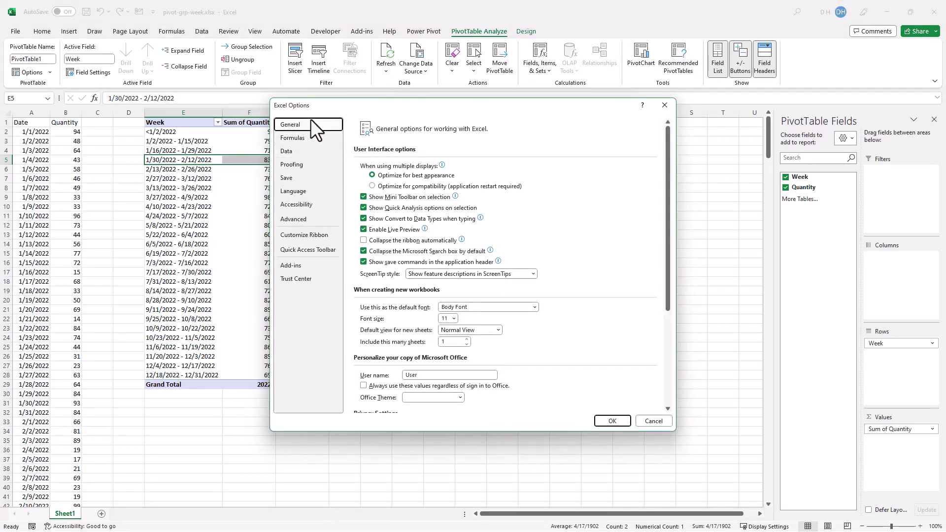
pyautogui.click(300, 152)
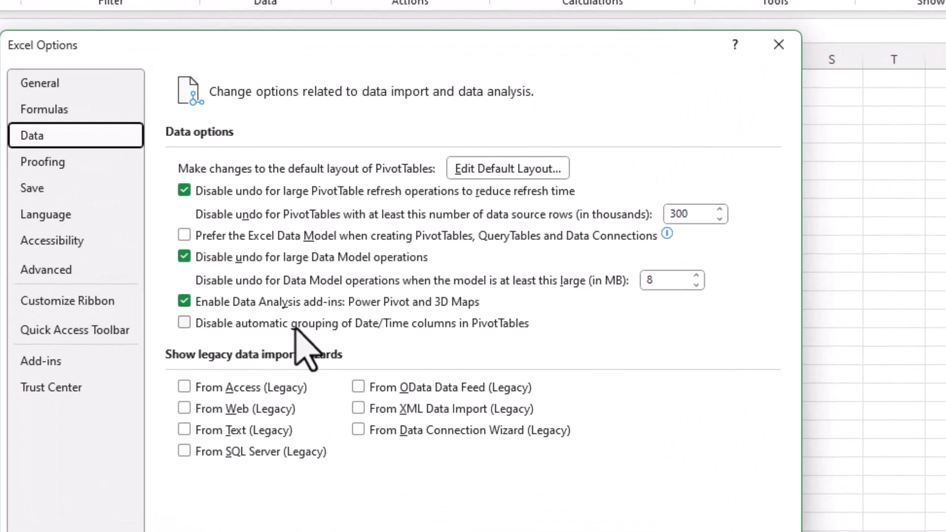
pyautogui.click(184, 323)
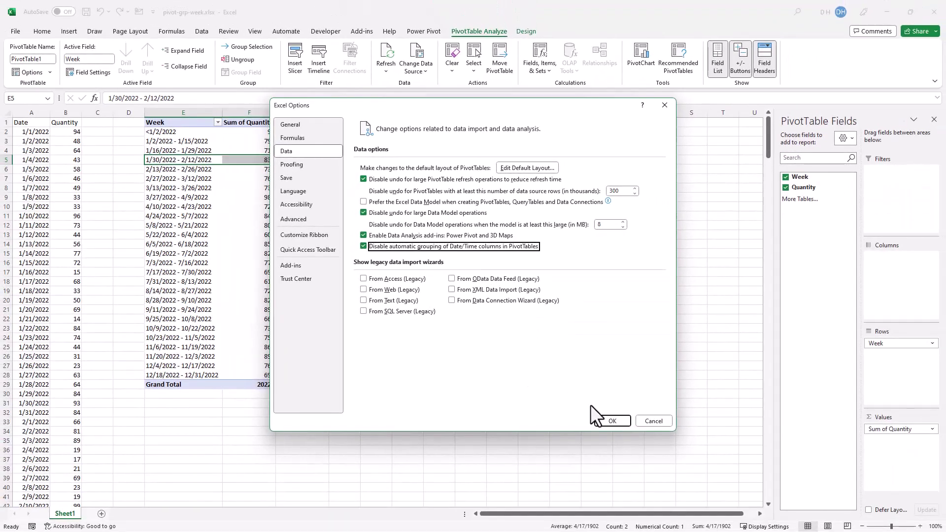
pyautogui.click(615, 419)
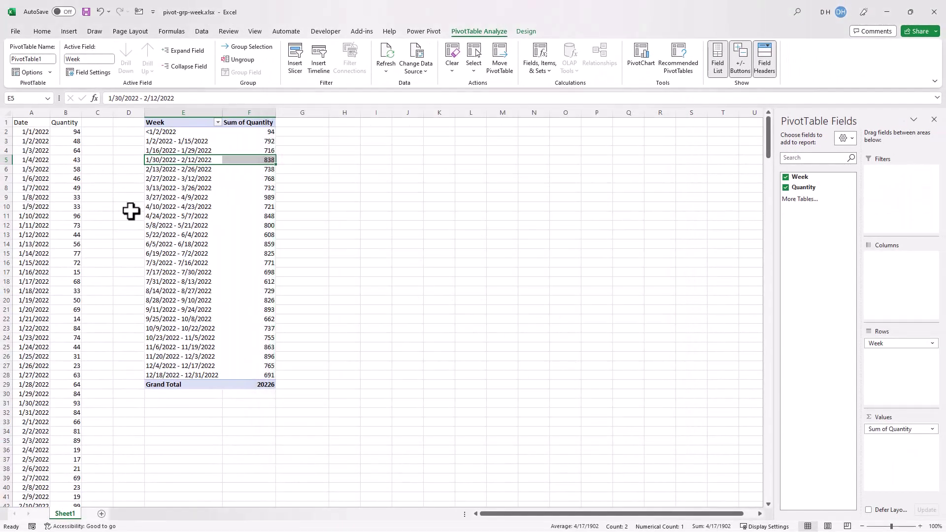
# Insert a second pivot table at I1 with Sum of Quantity in Values and Date in Rows
pyautogui.click(36, 188)
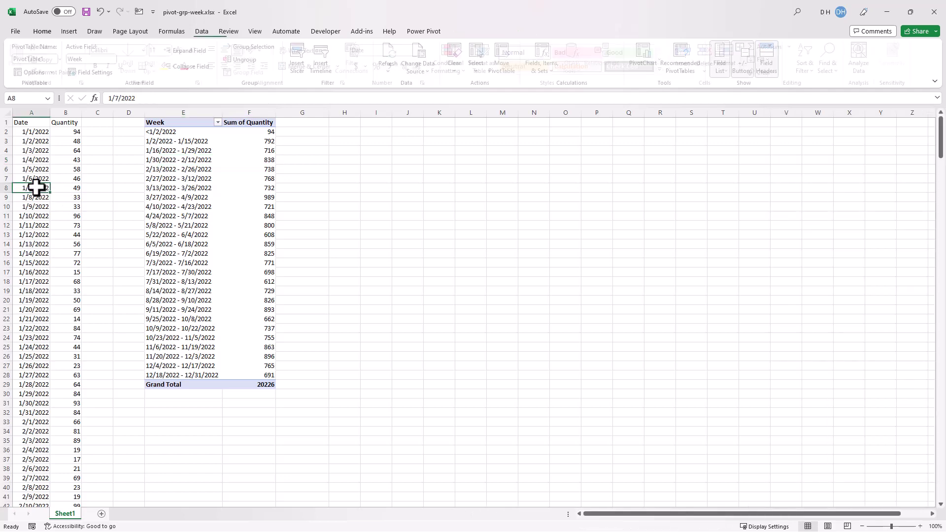
pyautogui.click(69, 31)
pyautogui.click(25, 58)
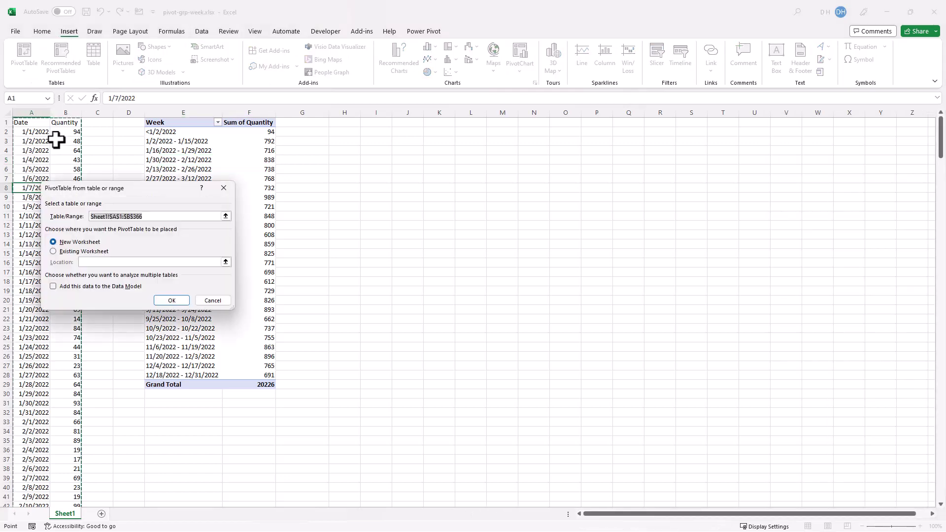
pyautogui.click(53, 251)
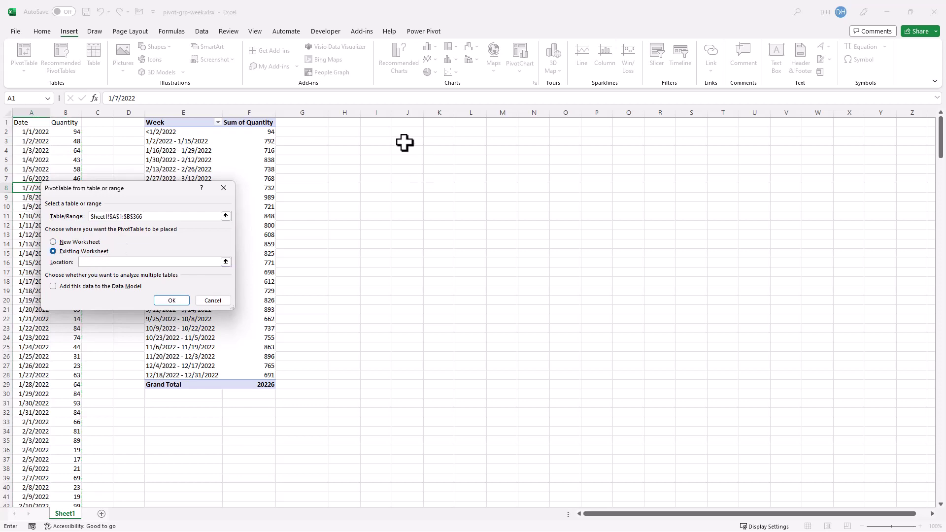
pyautogui.click(370, 123)
pyautogui.click(174, 301)
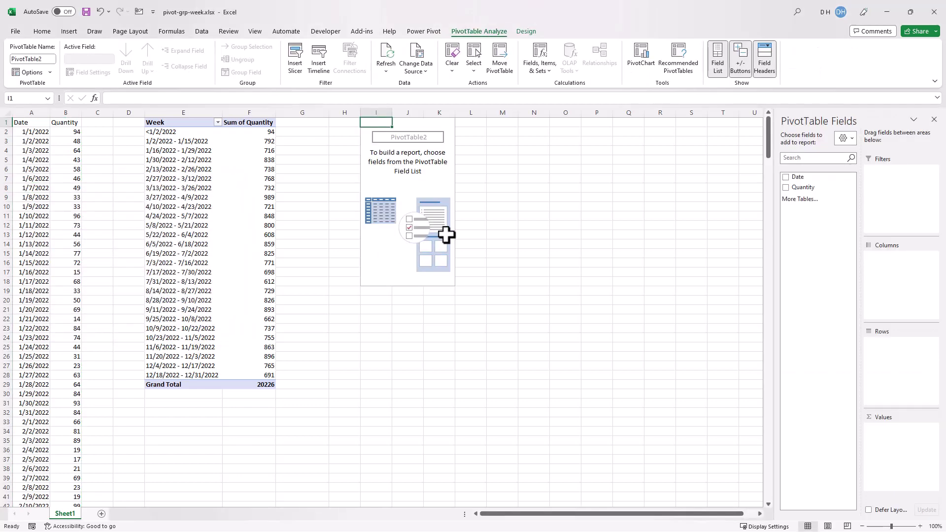
pyautogui.moveTo(803, 190); pyautogui.dragTo(902, 483)
pyautogui.moveTo(799, 178); pyautogui.dragTo(895, 376)
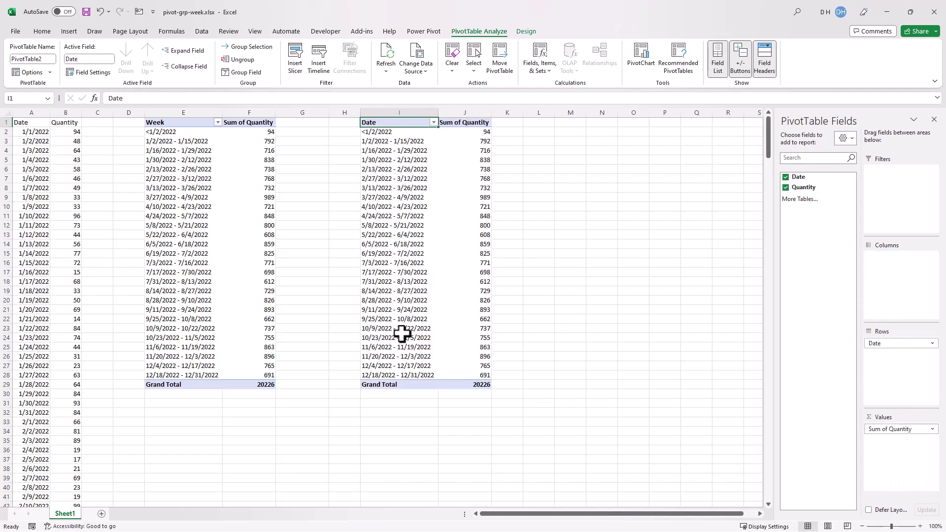